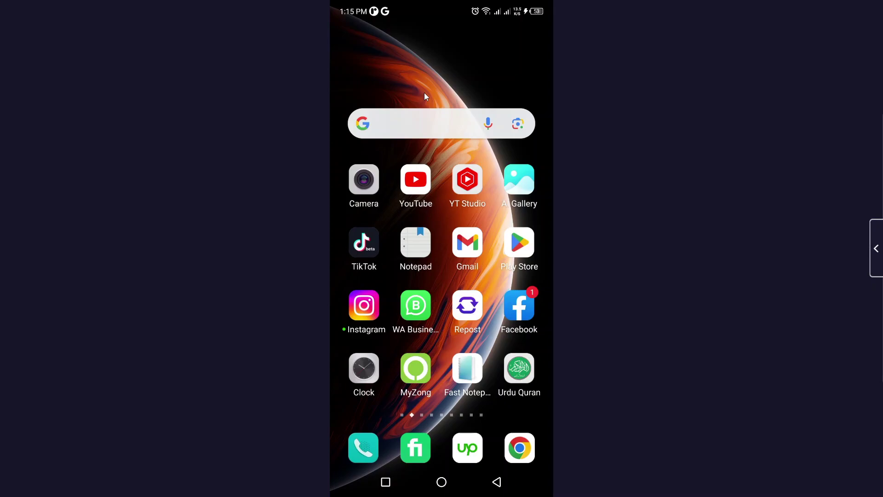
# Step: Launch TikTok from the home screen and pause the playing video
pyautogui.click(365, 251)
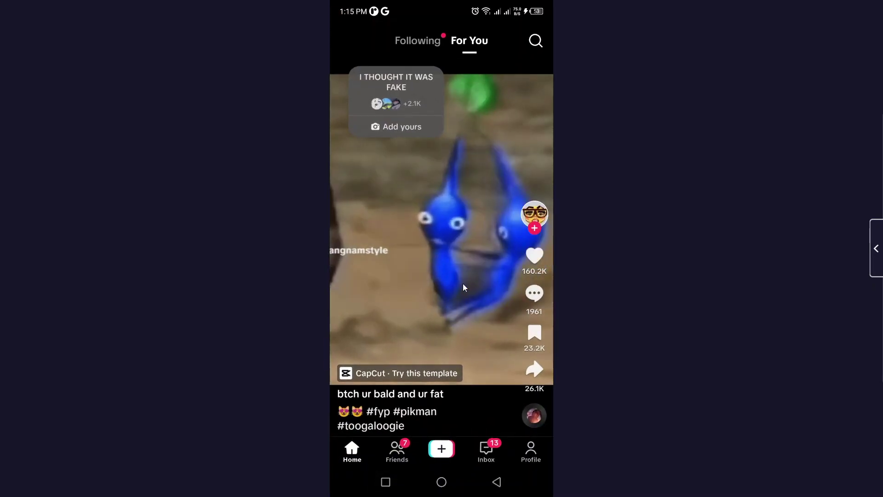
pyautogui.click(462, 290)
# Step: Go to the profile page and enter Settings and privacy from its menu
pyautogui.click(531, 453)
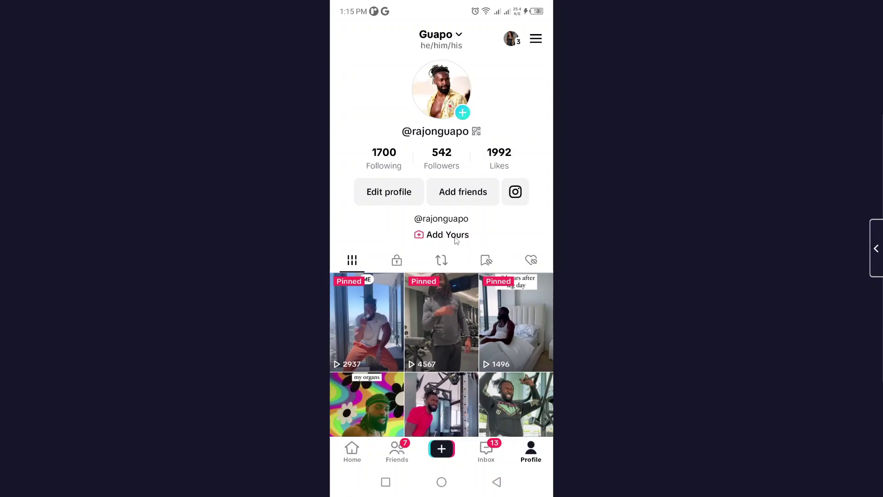
pyautogui.click(536, 40)
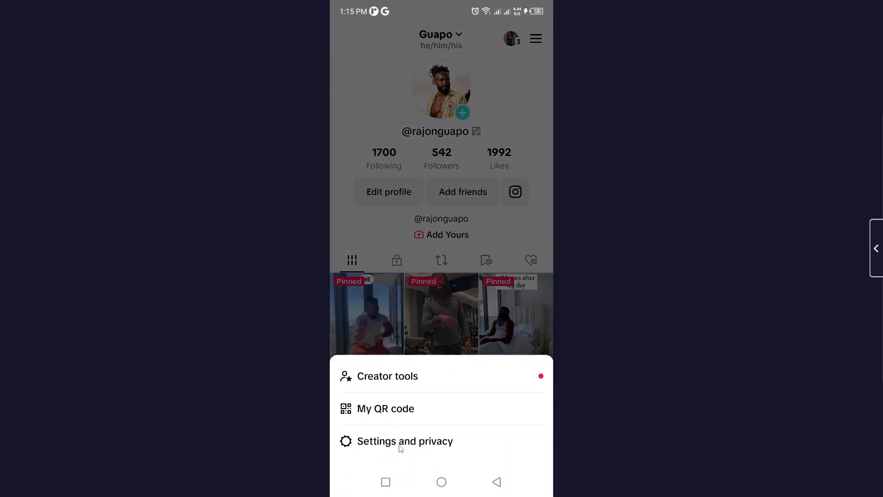
pyautogui.click(401, 452)
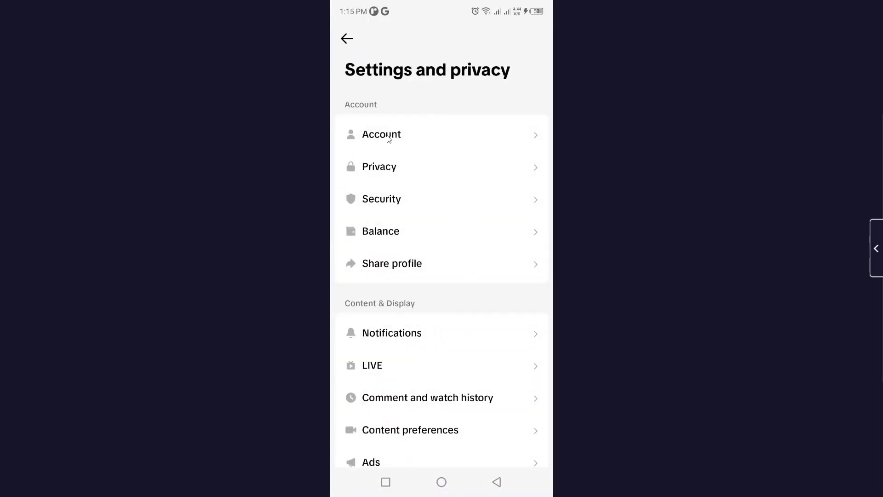
# Step: Go through Account settings to the Download your data page
pyautogui.click(389, 137)
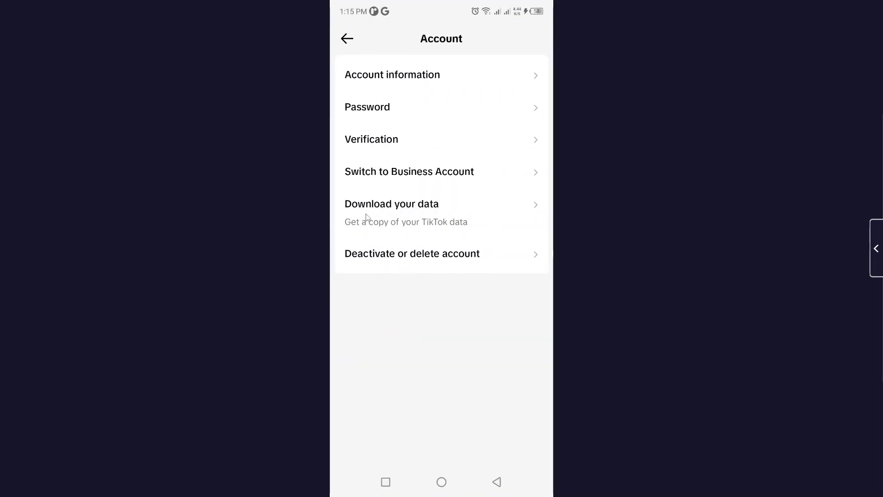
pyautogui.click(419, 211)
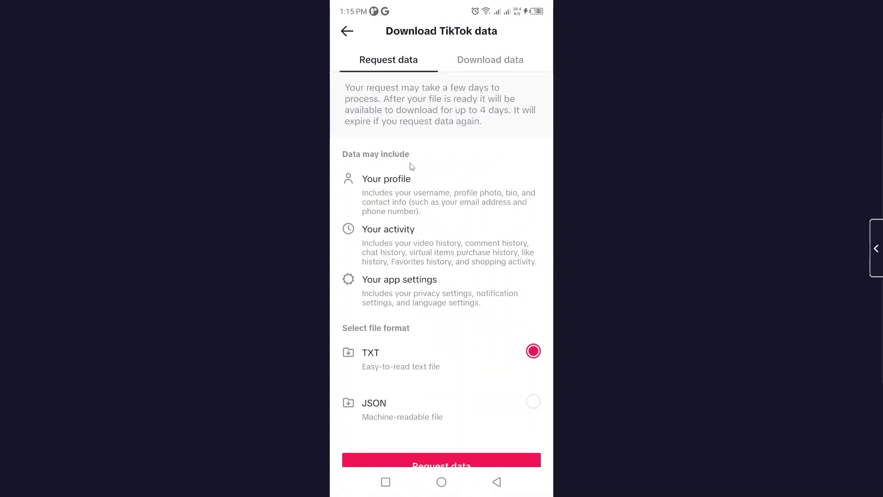
pyautogui.scroll(-1, 459, 259)
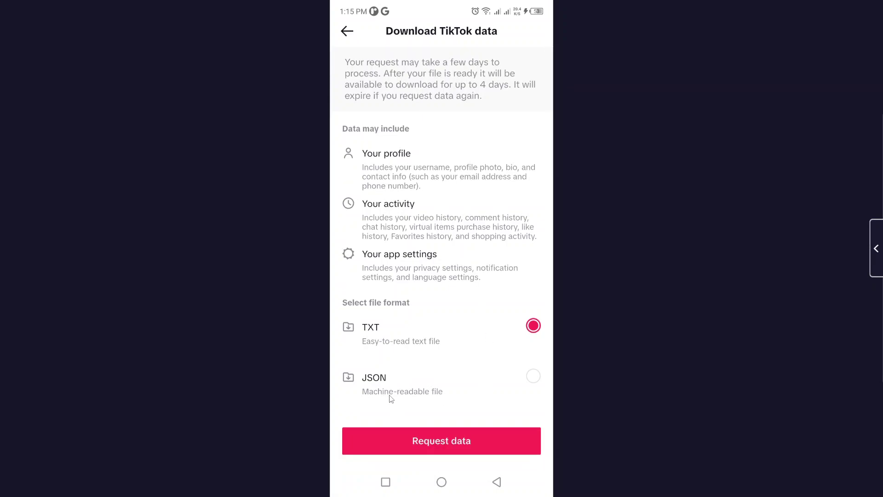
# Step: Toggle the file format to JSON and back to TXT, then submit the data request
pyautogui.click(532, 377)
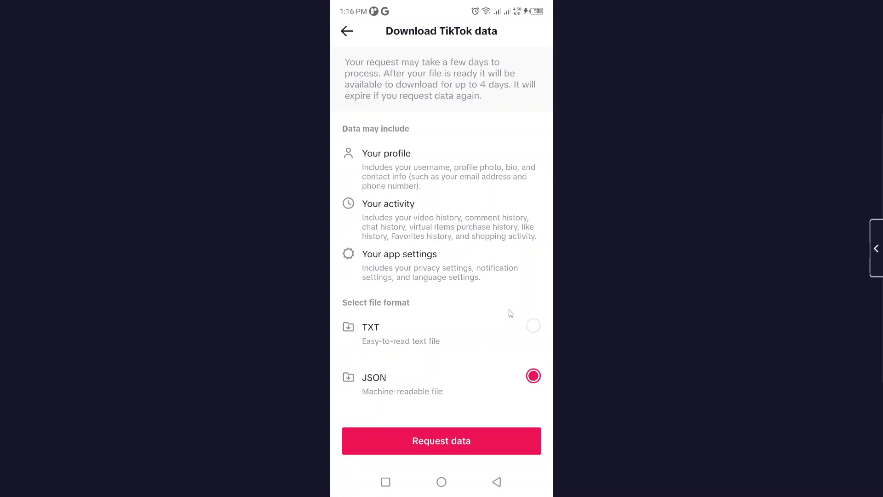
pyautogui.click(534, 326)
pyautogui.click(442, 431)
# Step: Check the Download data tab for files, then return to the Request data options
pyautogui.click(486, 65)
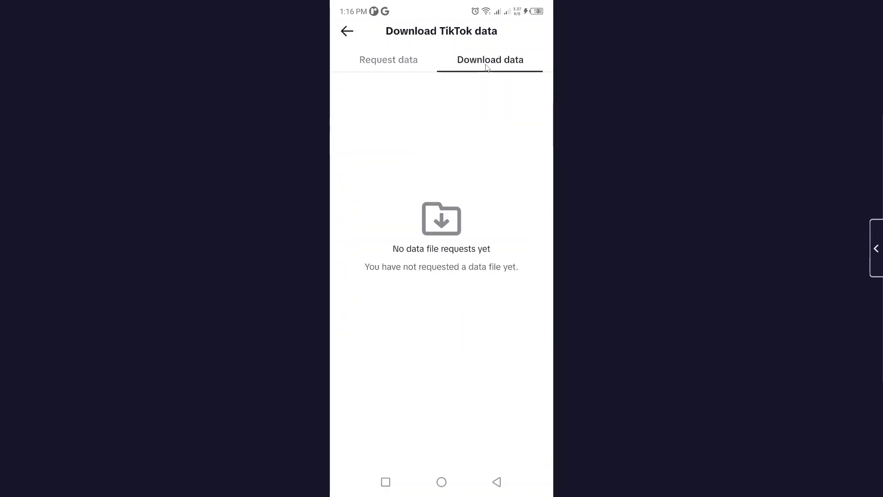
pyautogui.click(390, 66)
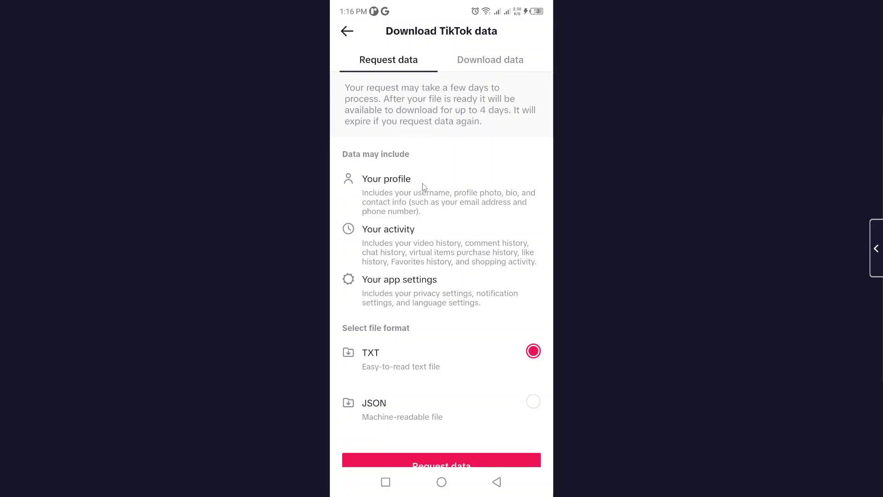
pyautogui.scroll(-1, 430, 286)
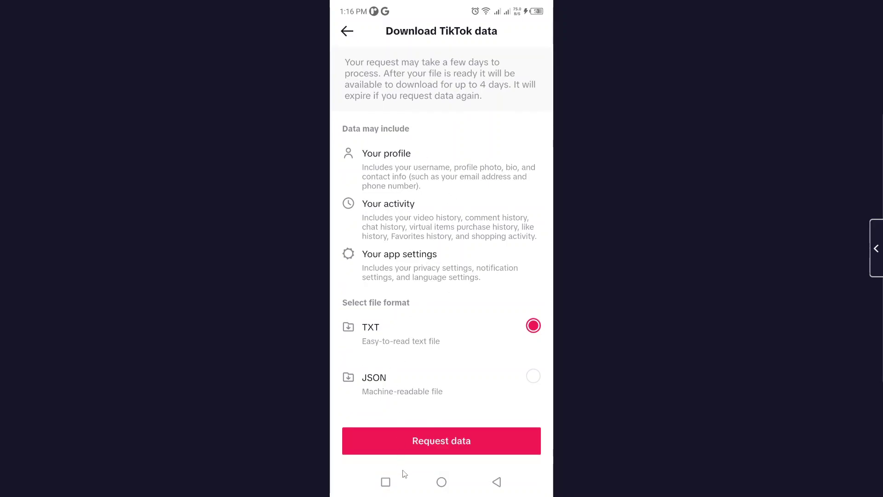
# Step: Leave TikTok for the Android home screen
pyautogui.click(442, 481)
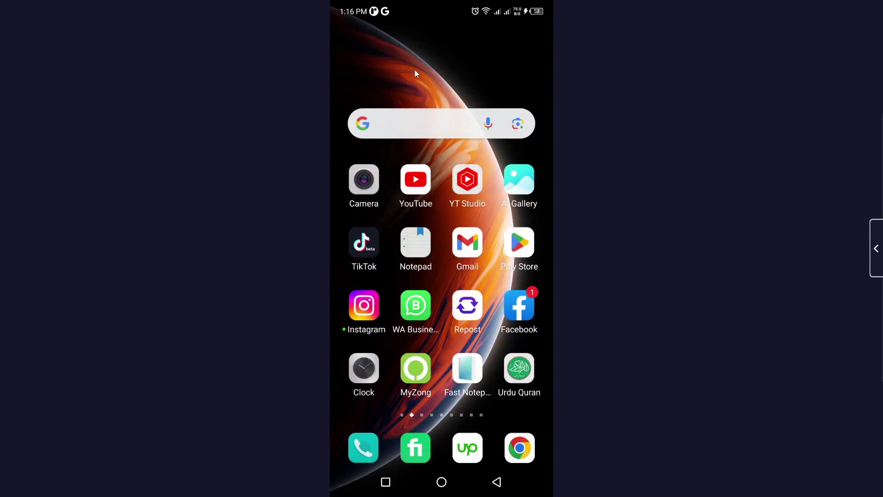